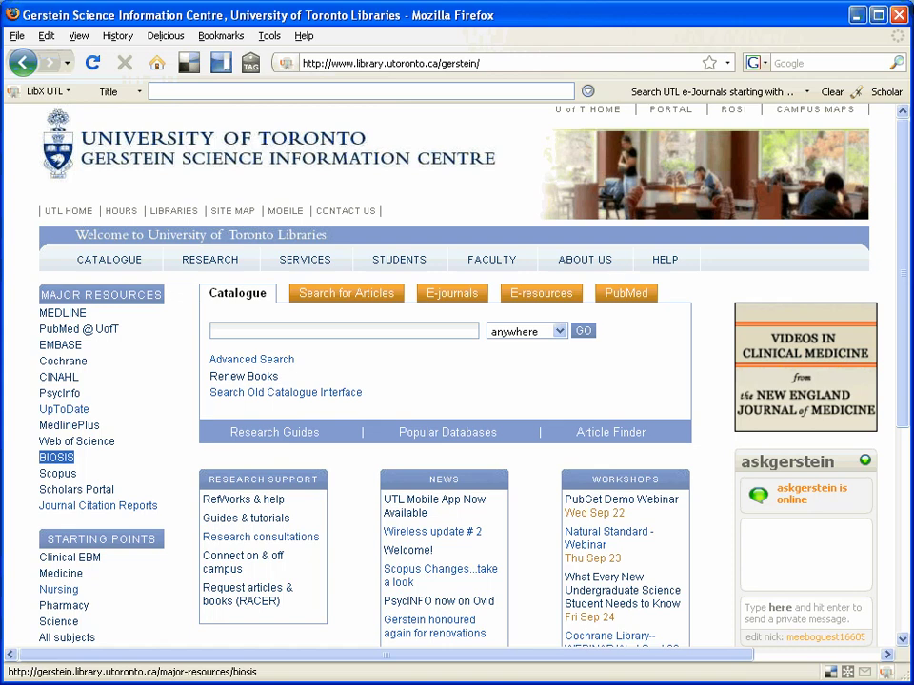
- Open the BIOSIS Previews database from the Gerstein library's Major Resources list
left_click(56, 457)
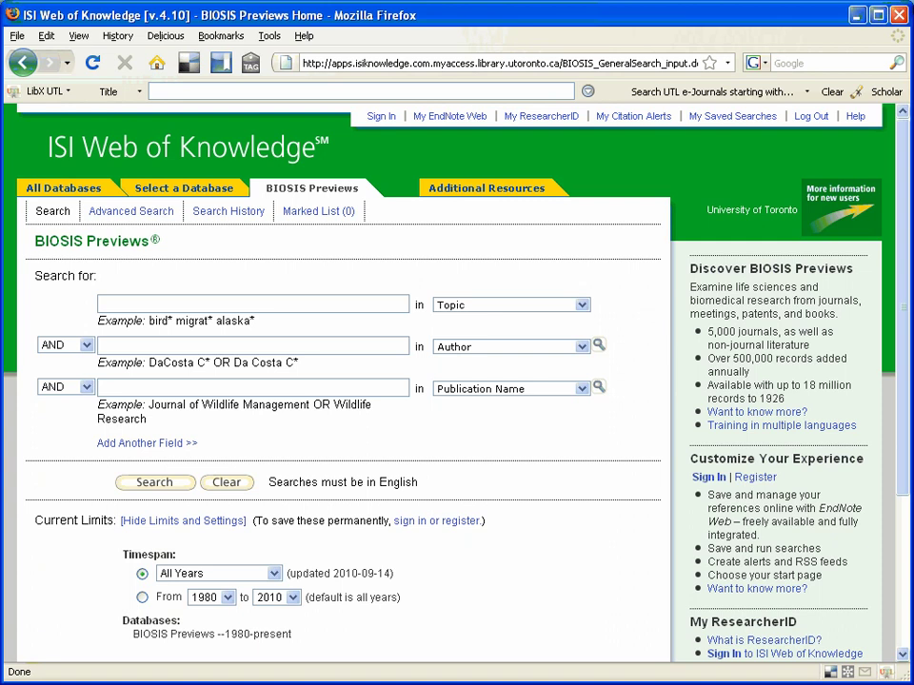
type("hawk")
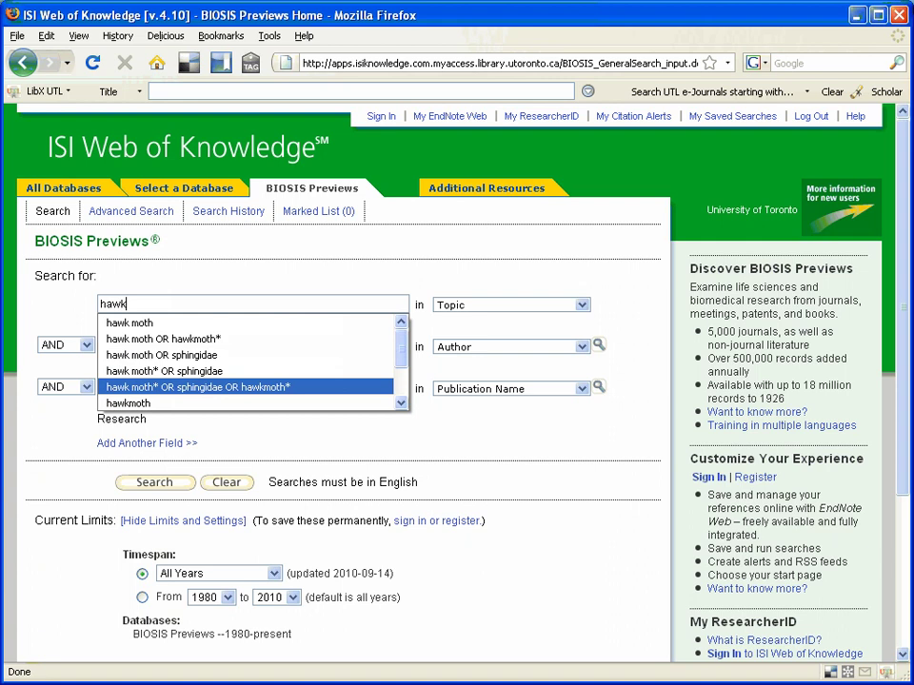
- Set the first Topic term to 'hawk moth* OR sphingidae OR hawkmoth*' and enter 'tongue' in row two
key("Return")
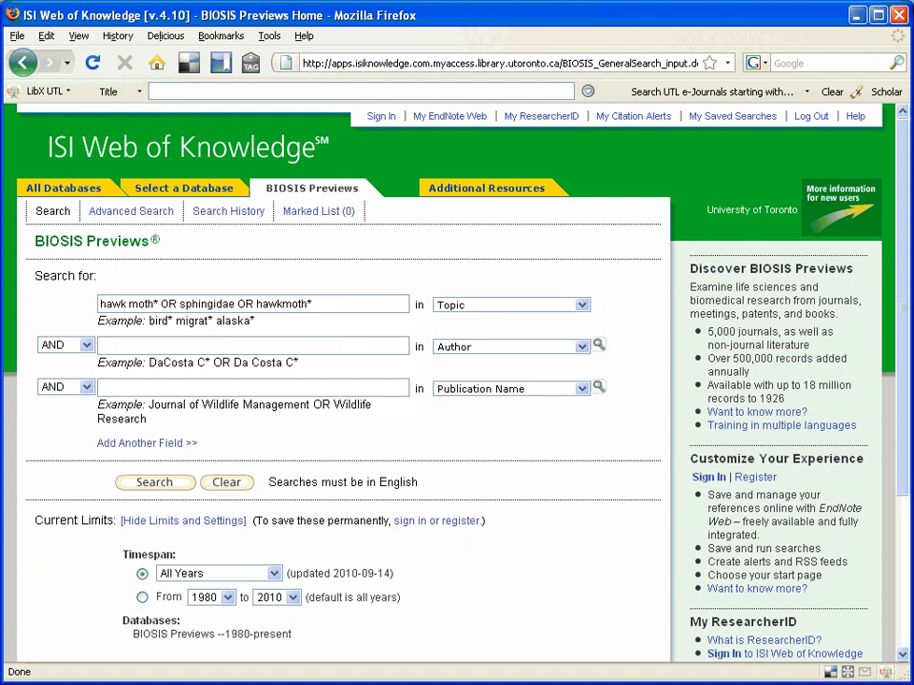
key("Down")
key("Down")
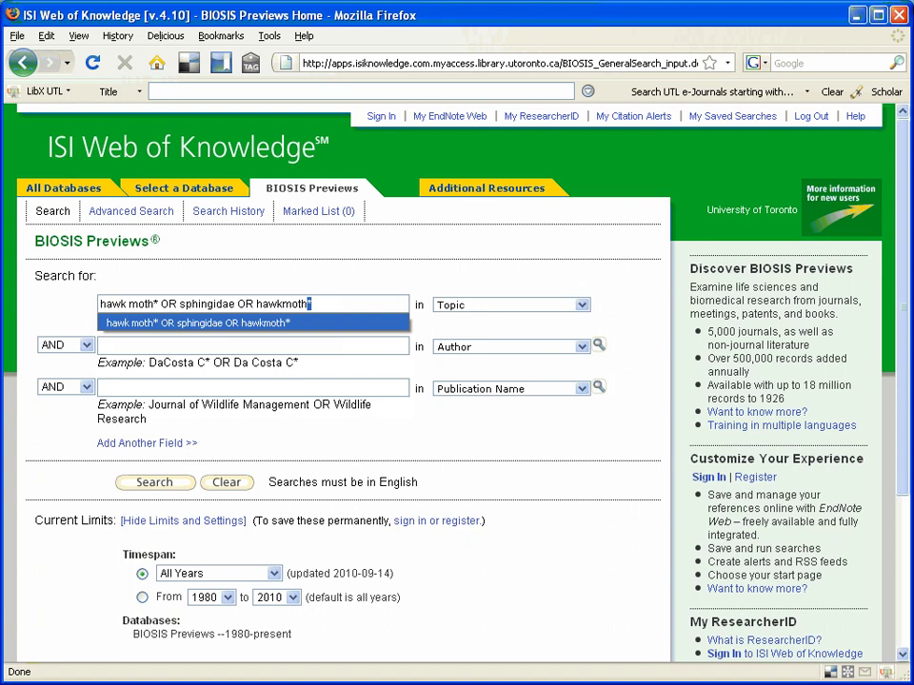
key("Return")
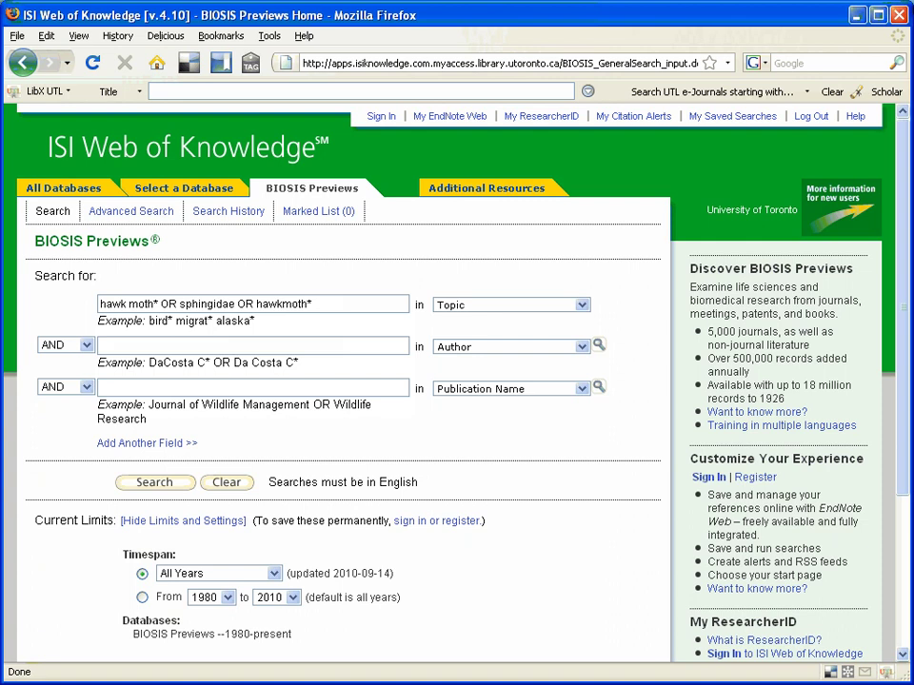
type("tongue")
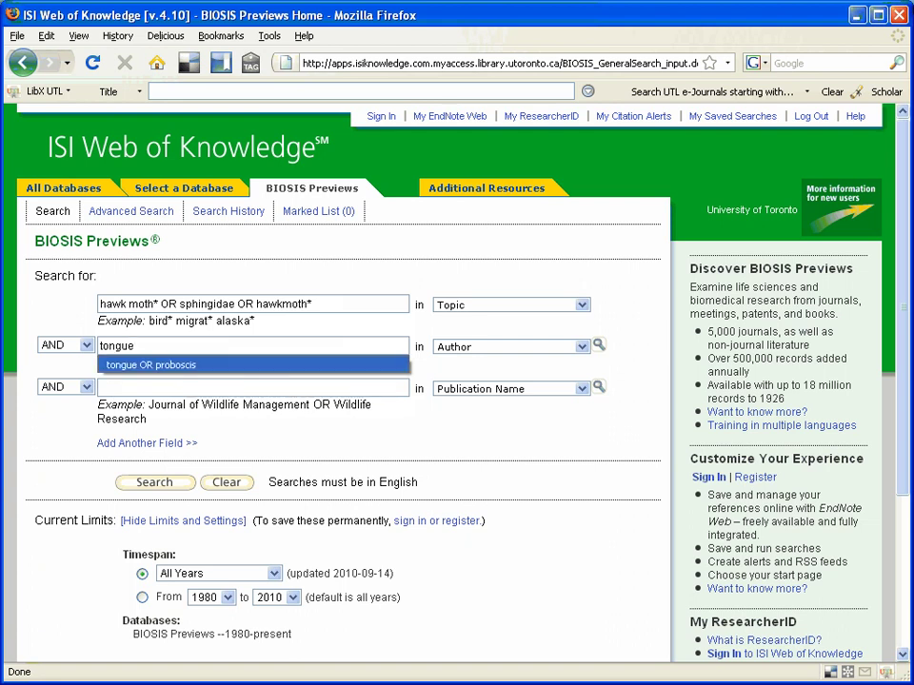
- Search 'tongue OR proboscis' as a Topic term alongside the moth terms, returning 44 results
key("Return")
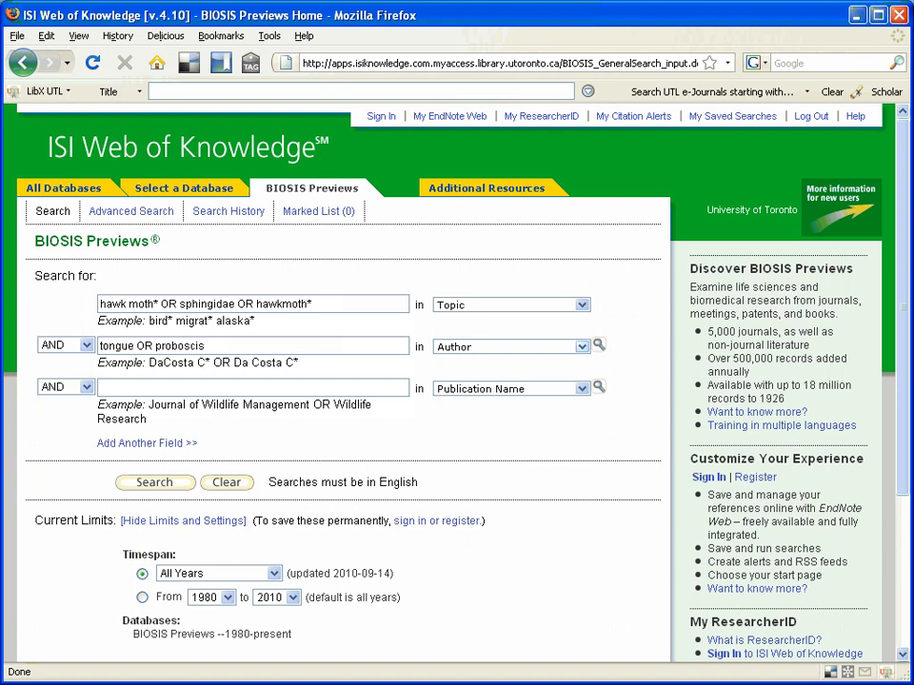
left_click(511, 346)
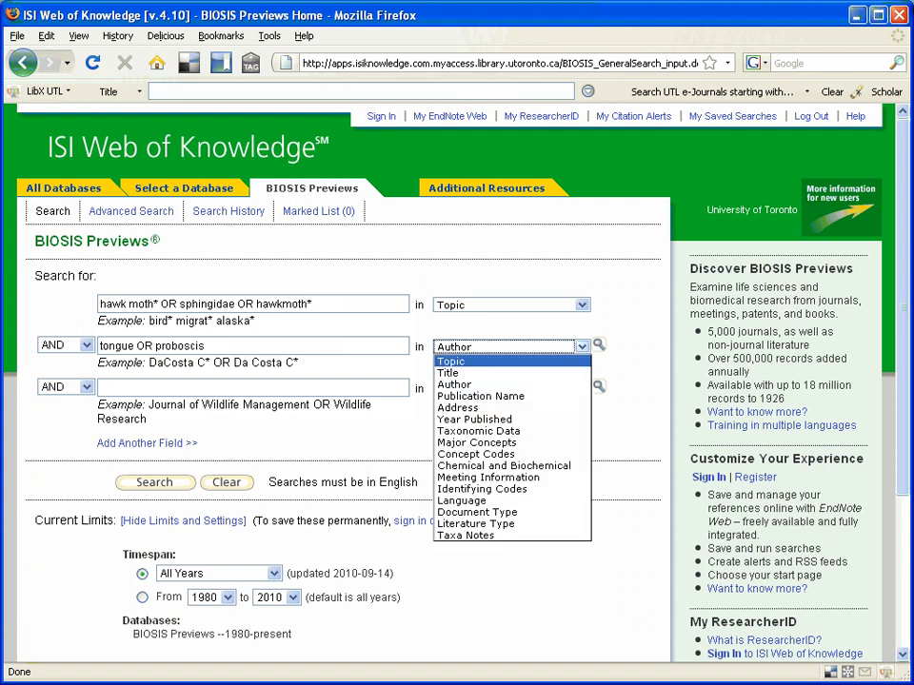
key("Return")
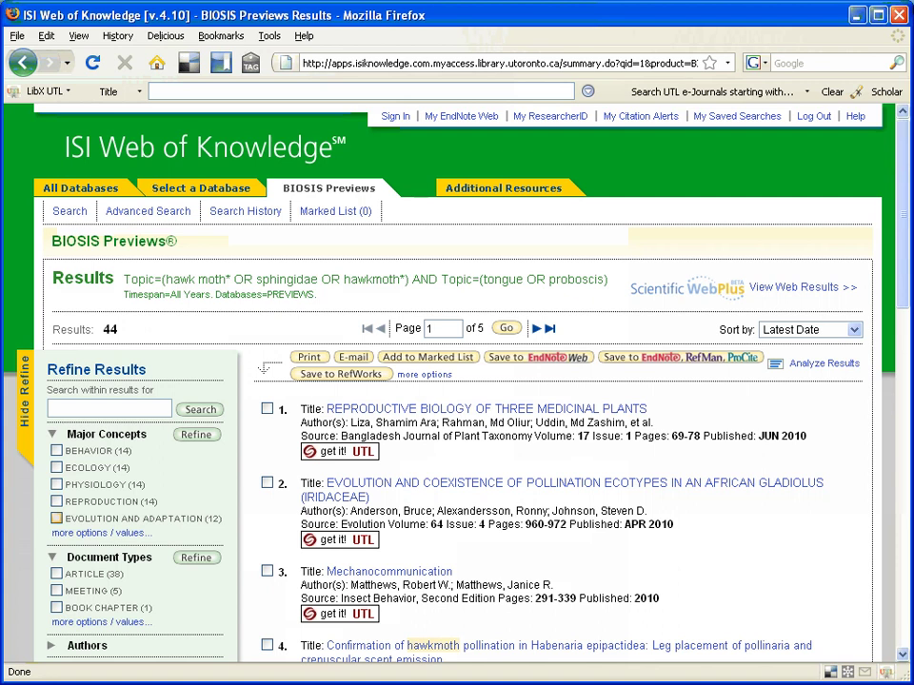
- Refine the 44 hits to the EVOLUTION AND ADAPTATION major concept, leaving 12 results
left_click(56, 518)
left_click_drag(148, 434, 67, 434)
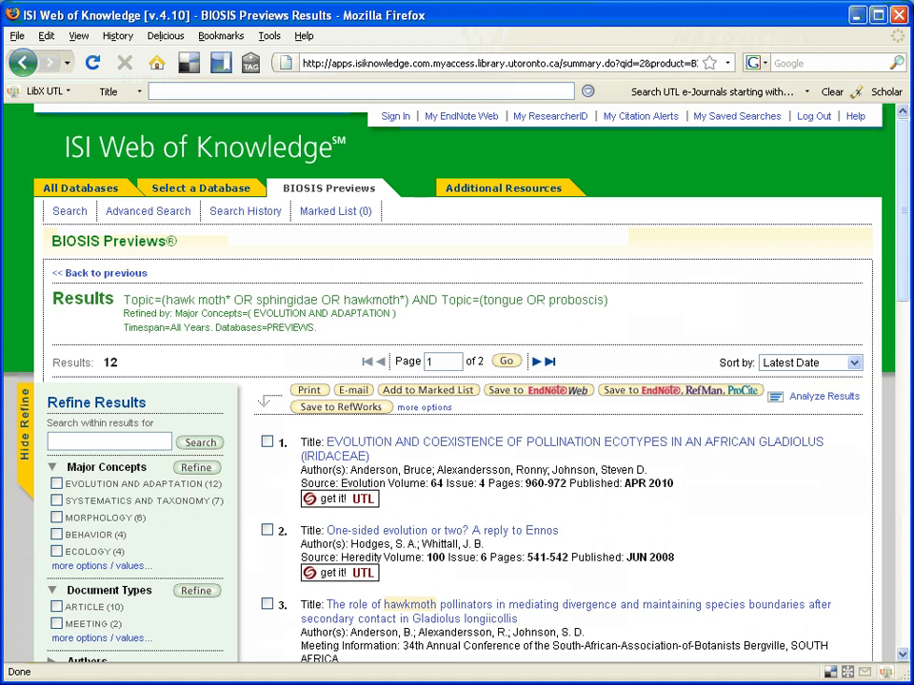
scroll(457, 381, "down", 1)
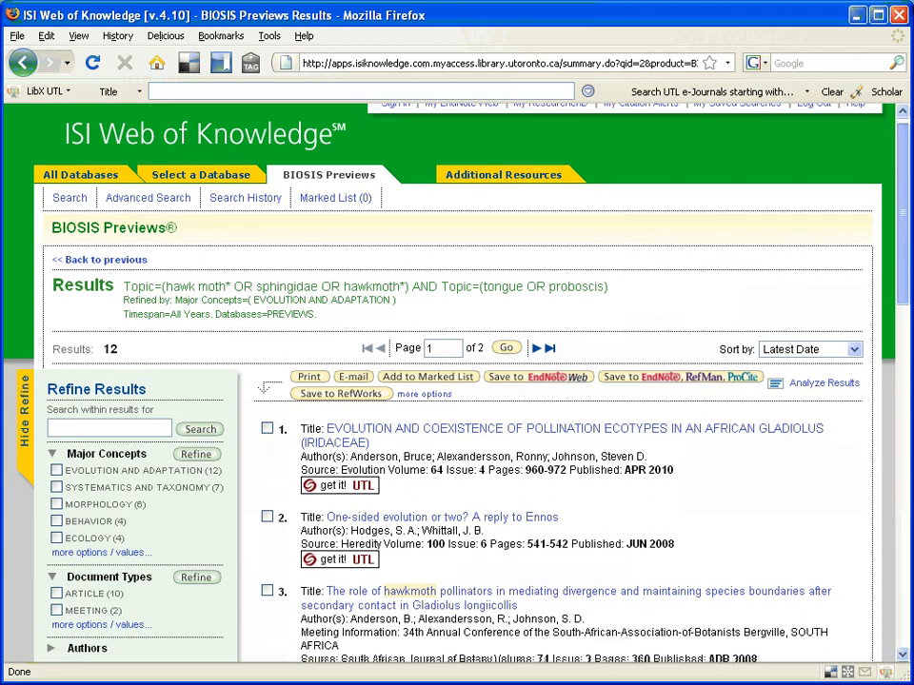
- Check result 7's source (Lepidopterists' Society journal, vol. 51, issue 1, 1997) and open its hawkmoth tongue-length record
left_click_drag(905, 275, 904, 454)
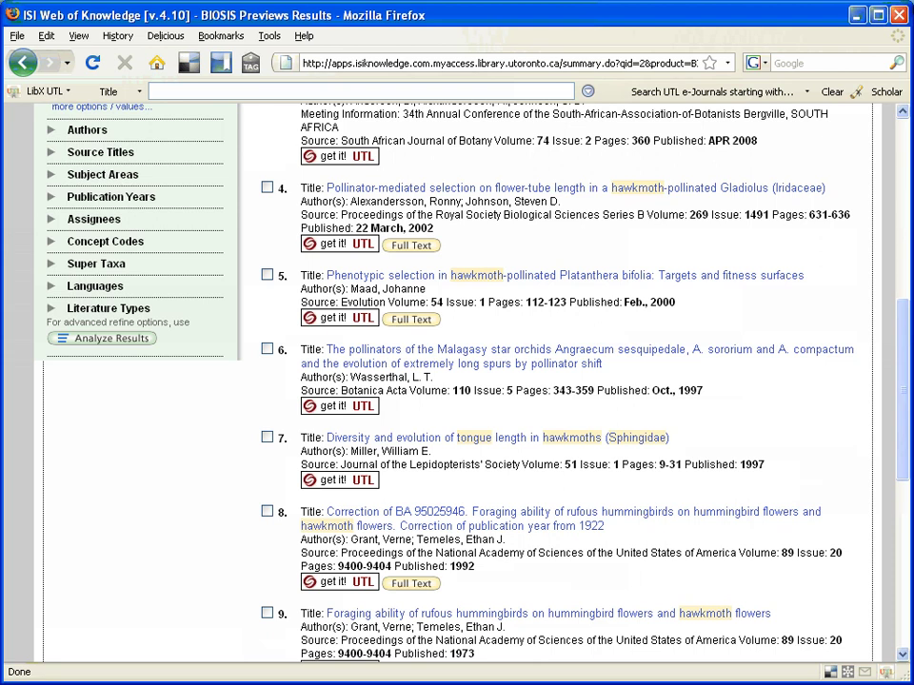
double_click(569, 464)
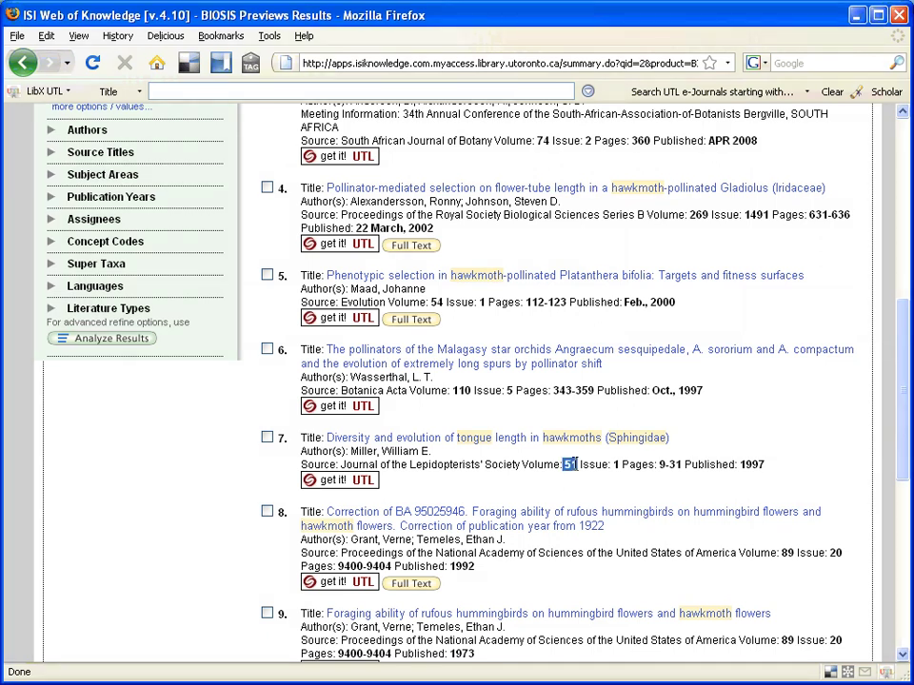
double_click(614, 464)
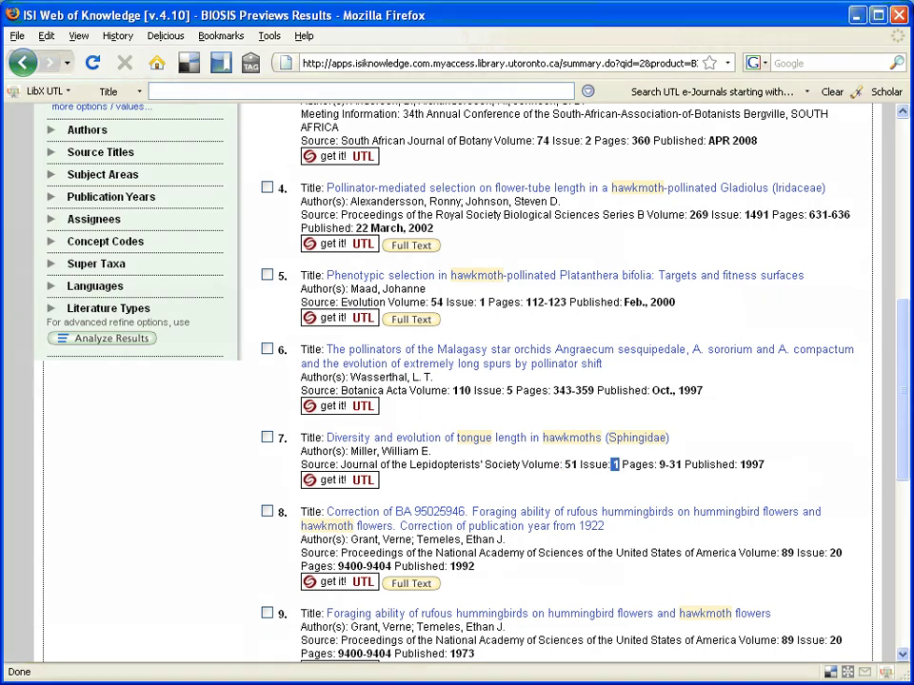
double_click(751, 464)
left_click_drag(538, 464, 341, 464)
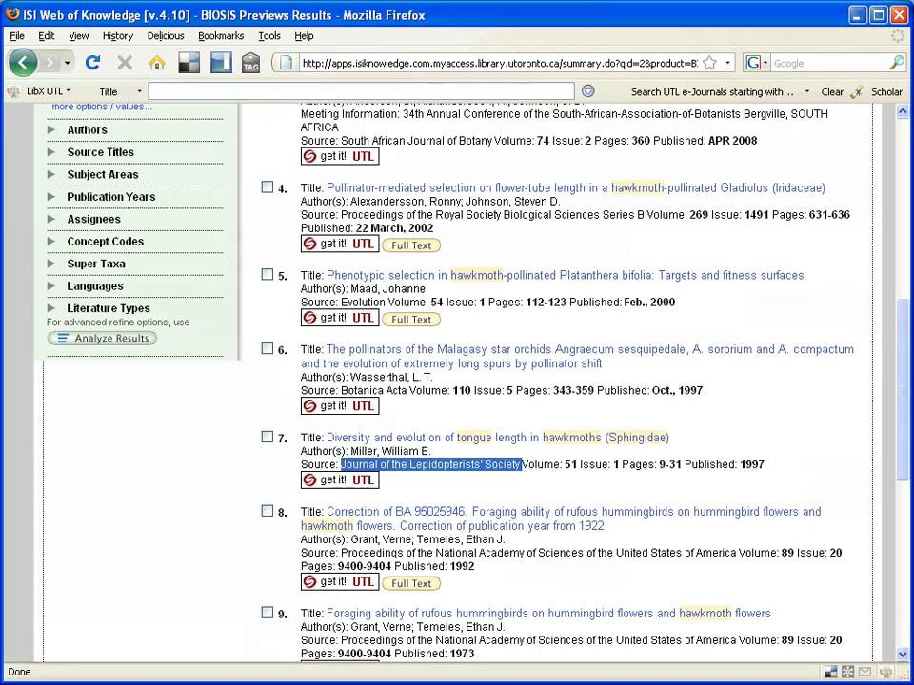
left_click(341, 465)
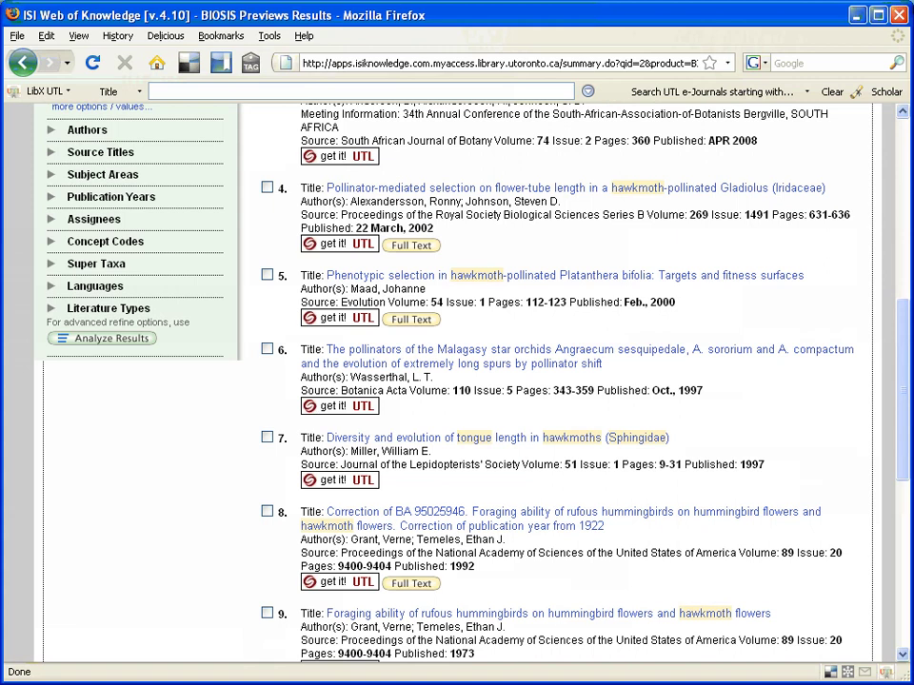
left_click_drag(767, 464, 738, 464)
left_click(457, 438)
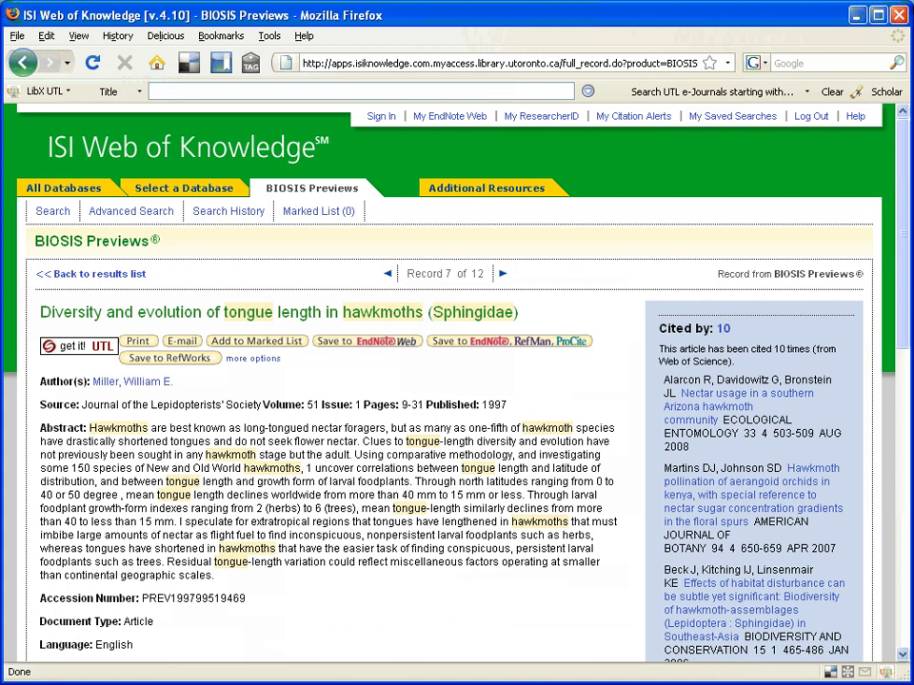
- Review the full record's 1997 year and abstract, then bring up its UofT Get It! options
left_click_drag(507, 405, 471, 405)
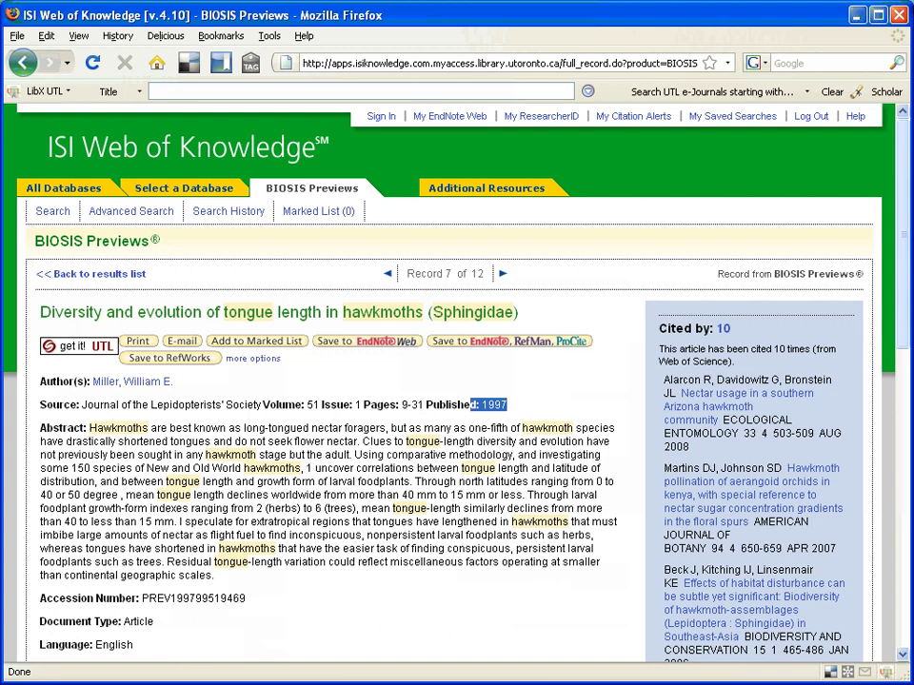
scroll(457, 381, "down", 1)
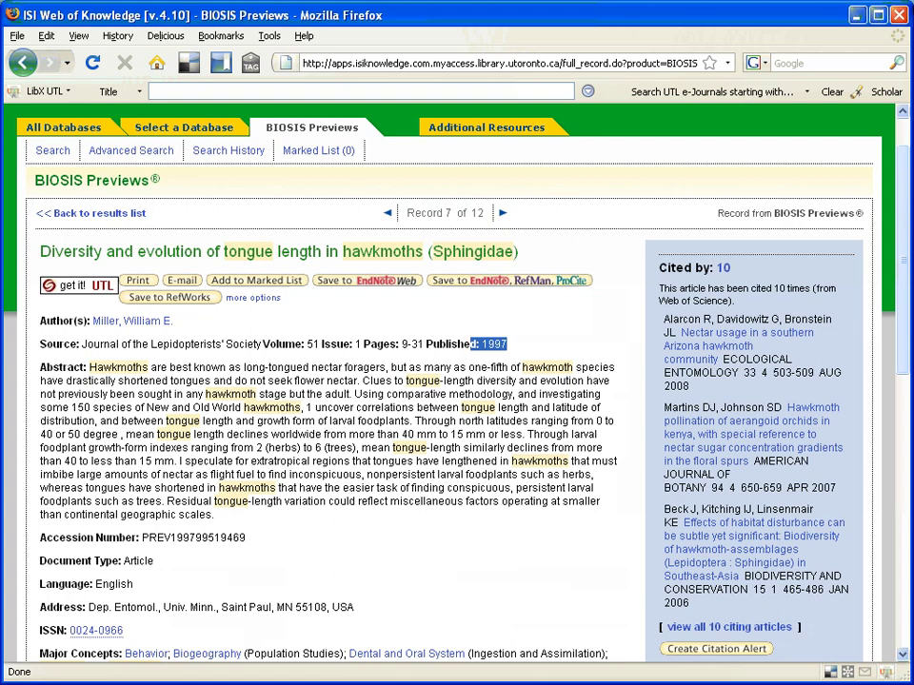
scroll(906, 376, "down", 3)
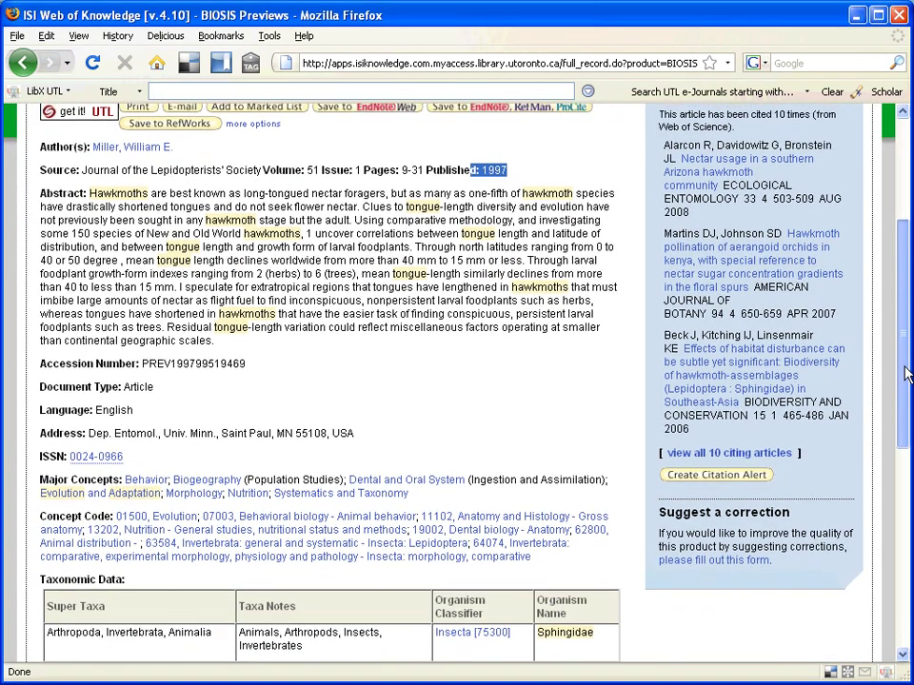
scroll(906, 376, "up", 5)
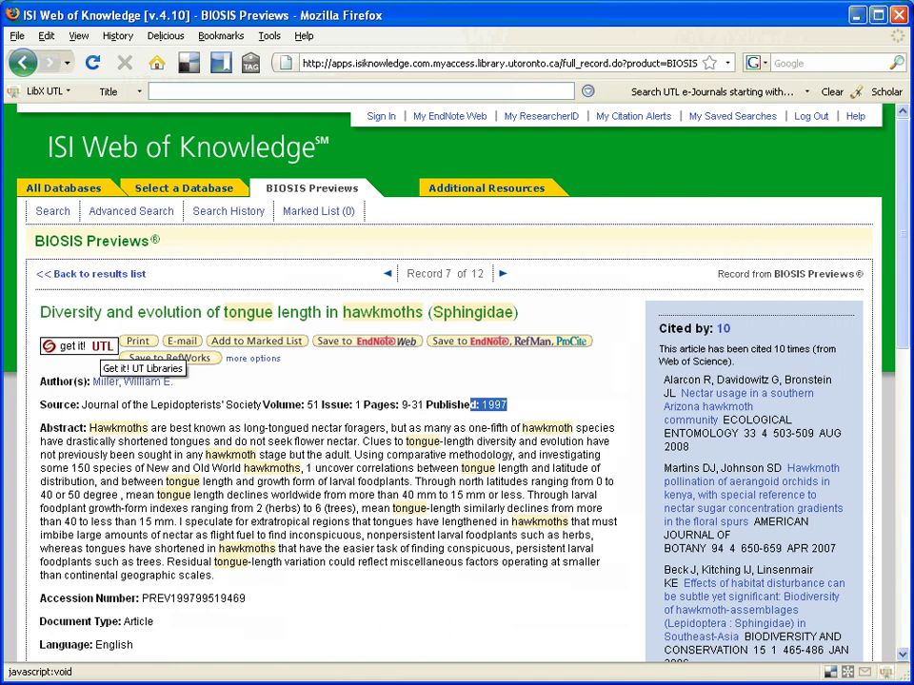
left_click(78, 346)
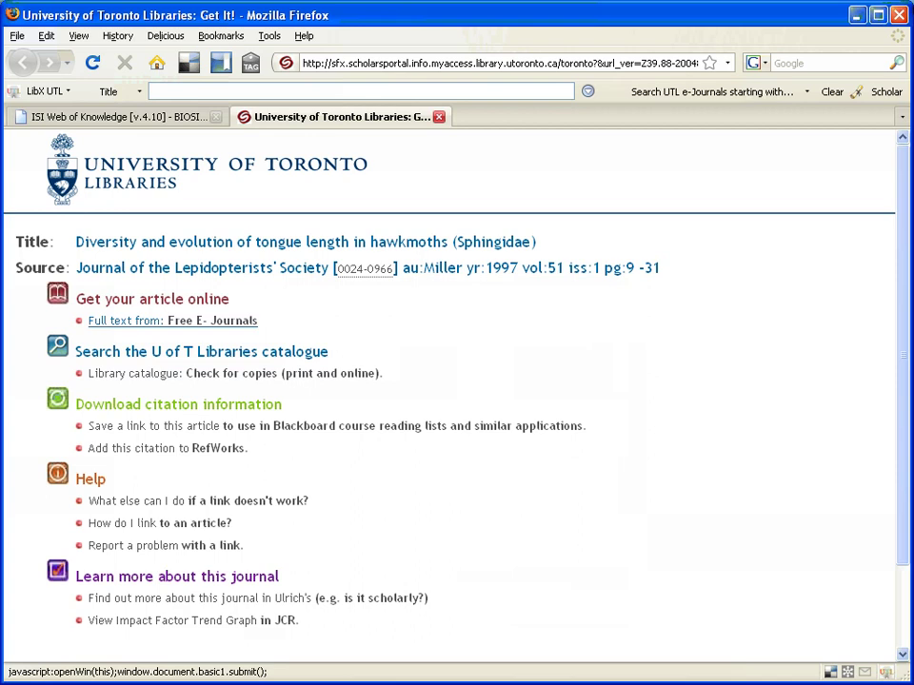
- Follow the Free E-Journals full-text link to the Journal of the Lepidopterists' Society site
left_click(125, 320)
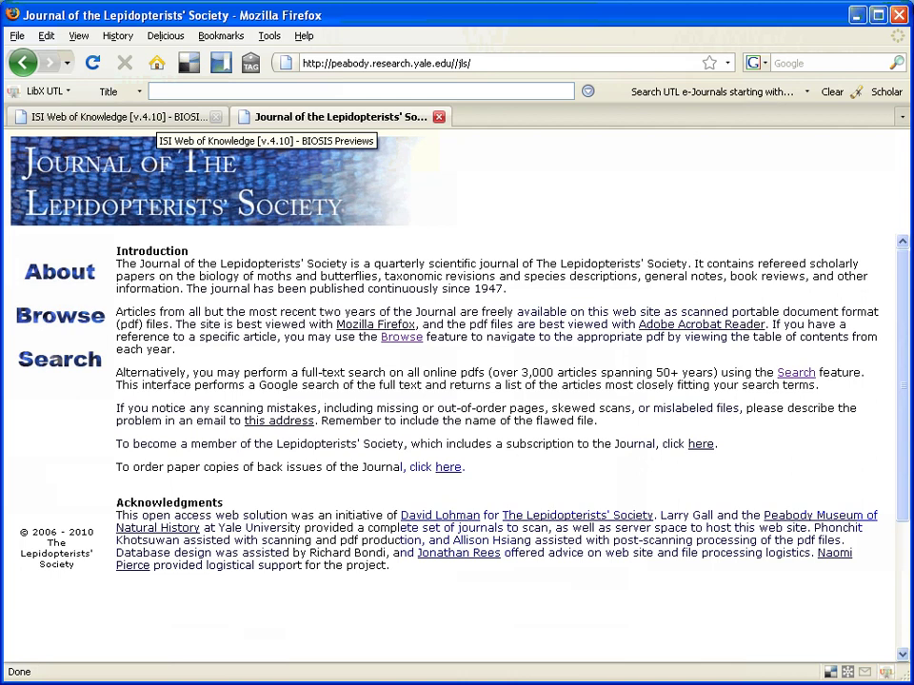
- Note the record's citation (volume 51, issue 1, pages 9-31, 1997), then return to the journal site
left_click(151, 116)
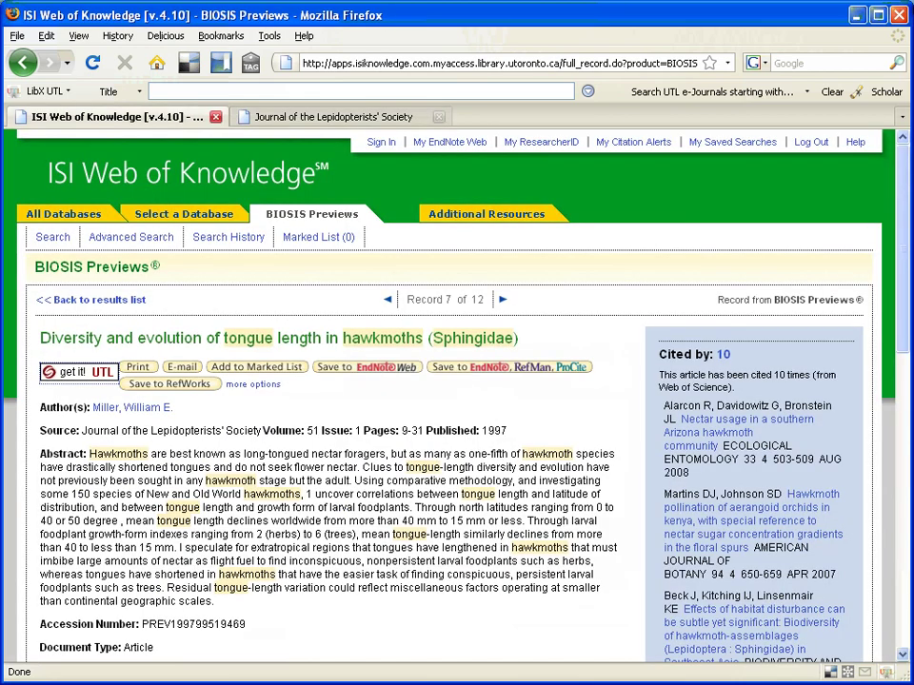
left_click_drag(507, 430, 261, 427)
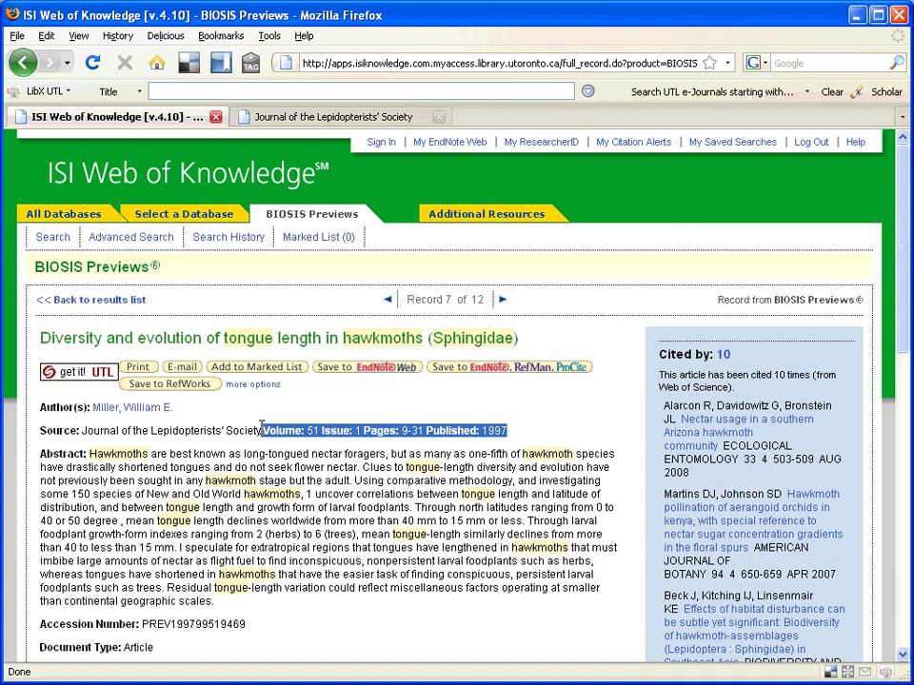
left_click(333, 116)
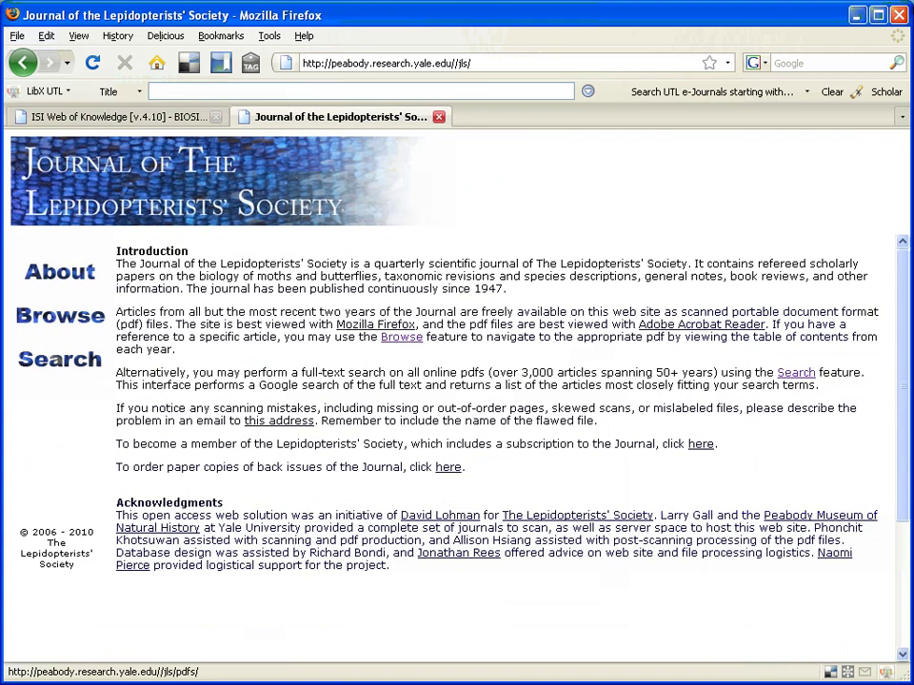
- Browse the journal's 1990s issues to 1997 and open the tongue-length in hawkmoths article PDF
left_click(60, 315)
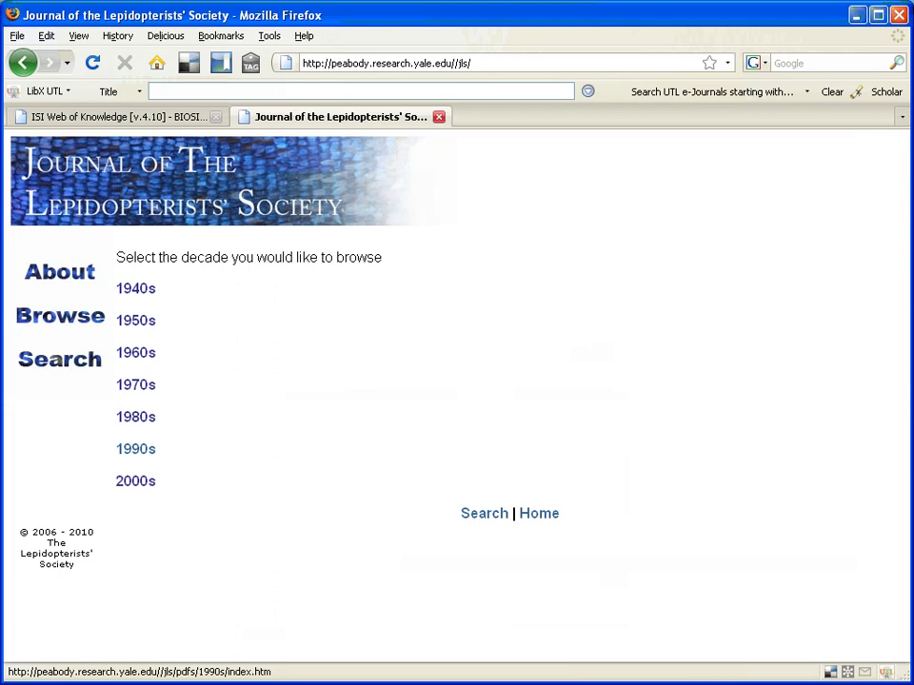
left_click(135, 448)
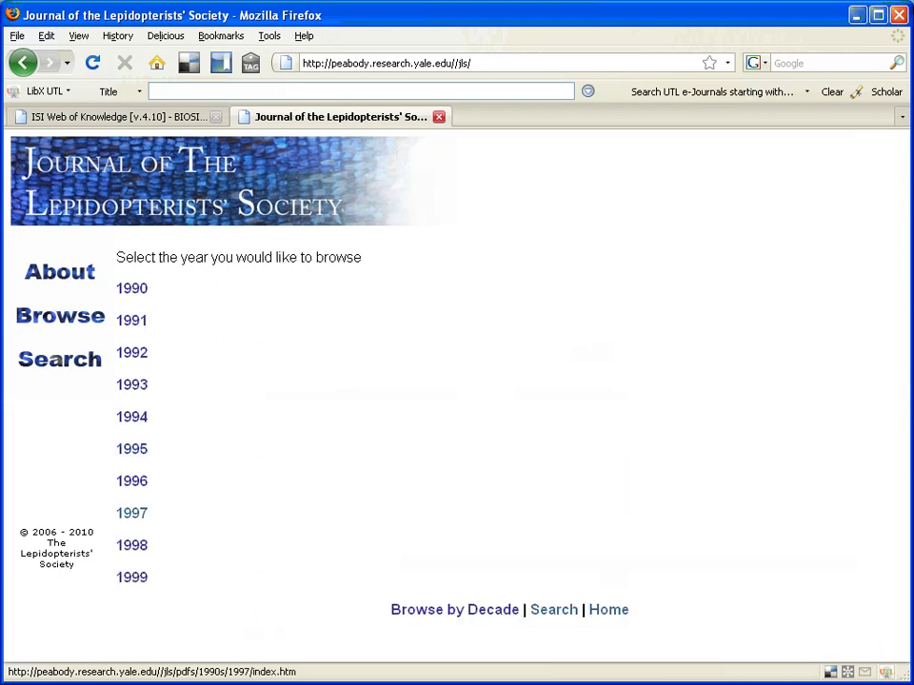
left_click(131, 513)
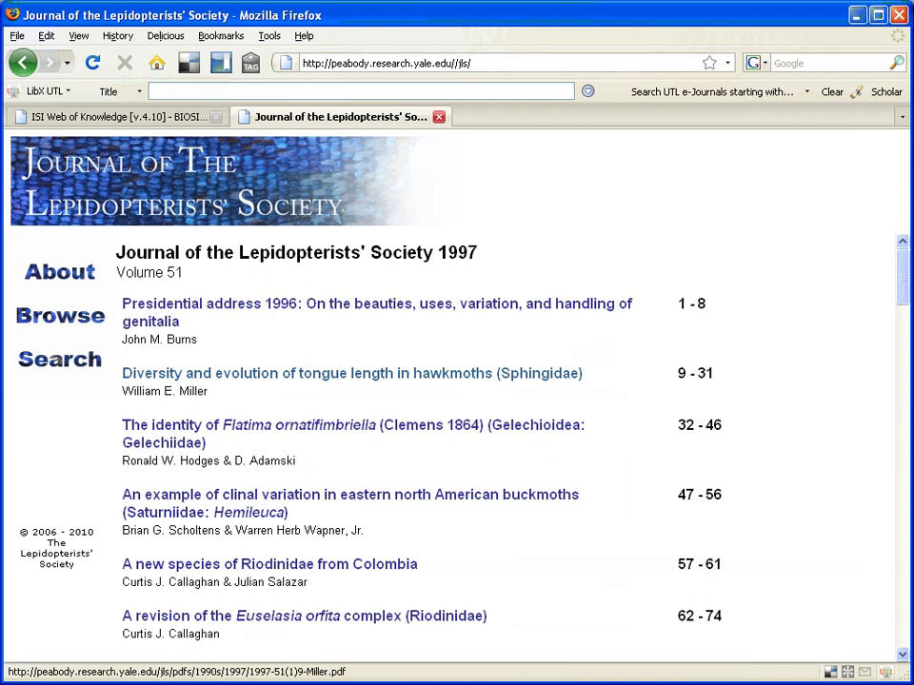
left_click(352, 373)
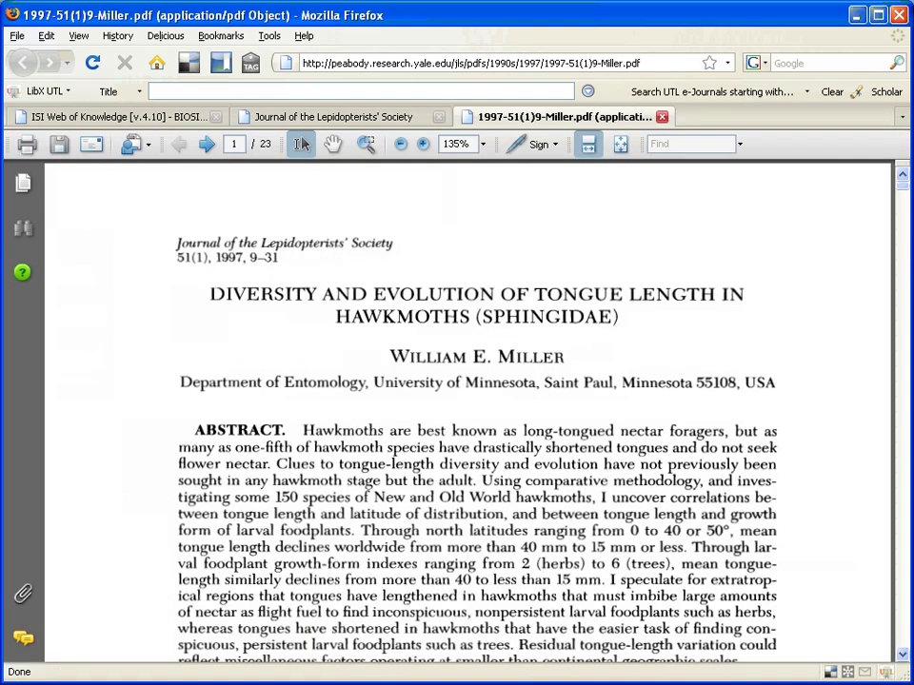